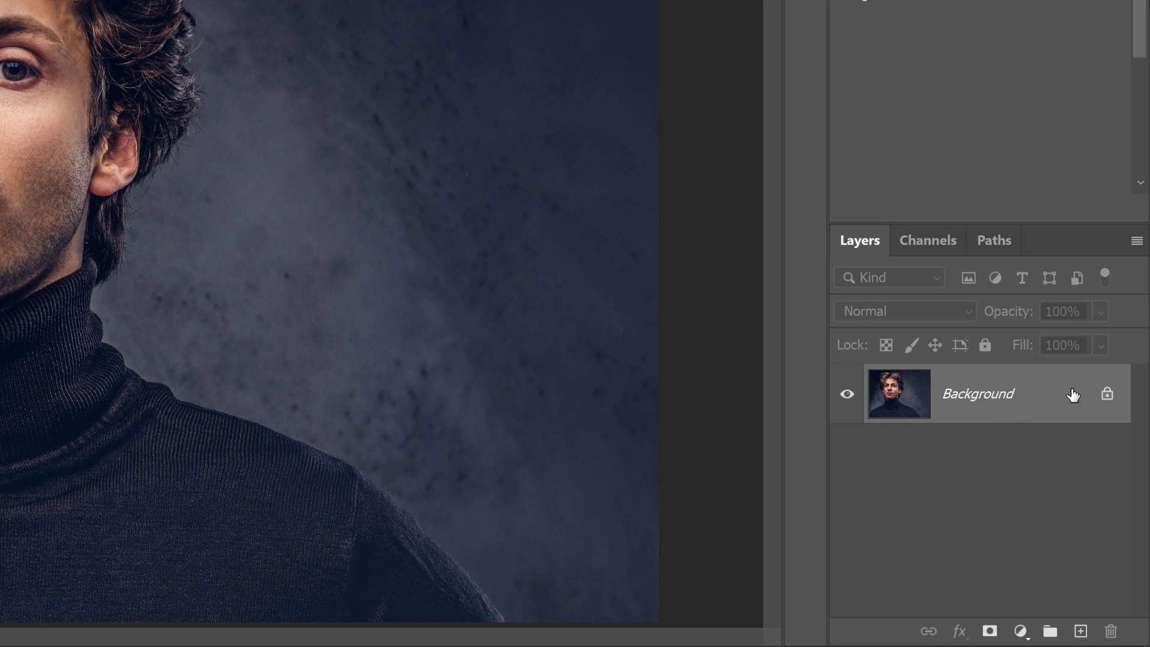
Step: Duplicate the Background layer and name the copy 'Desaturated'
{"action": "left_click_drag", "start_coordinate": [1076, 396], "coordinate": [1081, 635]}
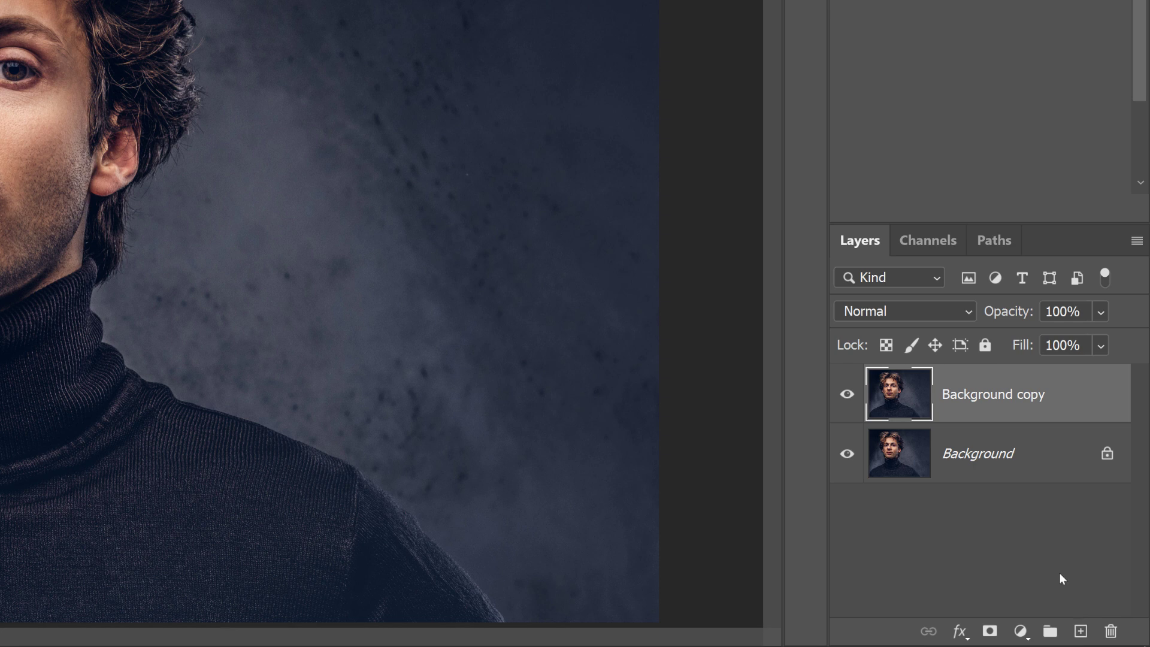
{"action": "double_click", "coordinate": [998, 406]}
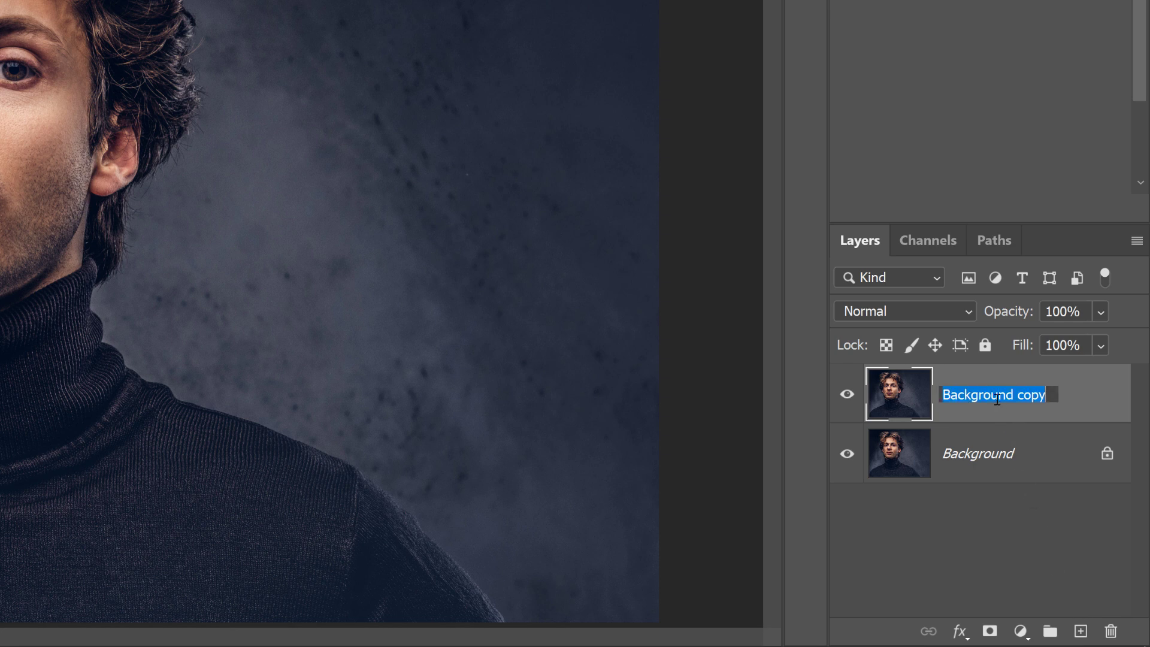
{"action": "type", "text": "Desaturated"}
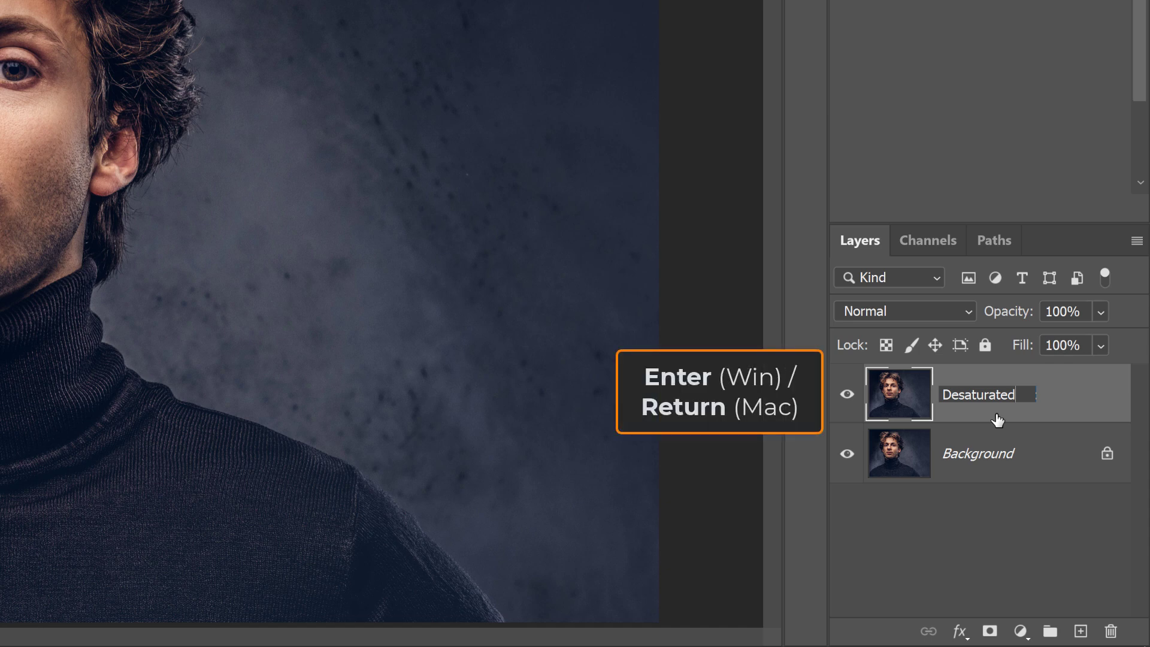
{"action": "key", "text": "Return"}
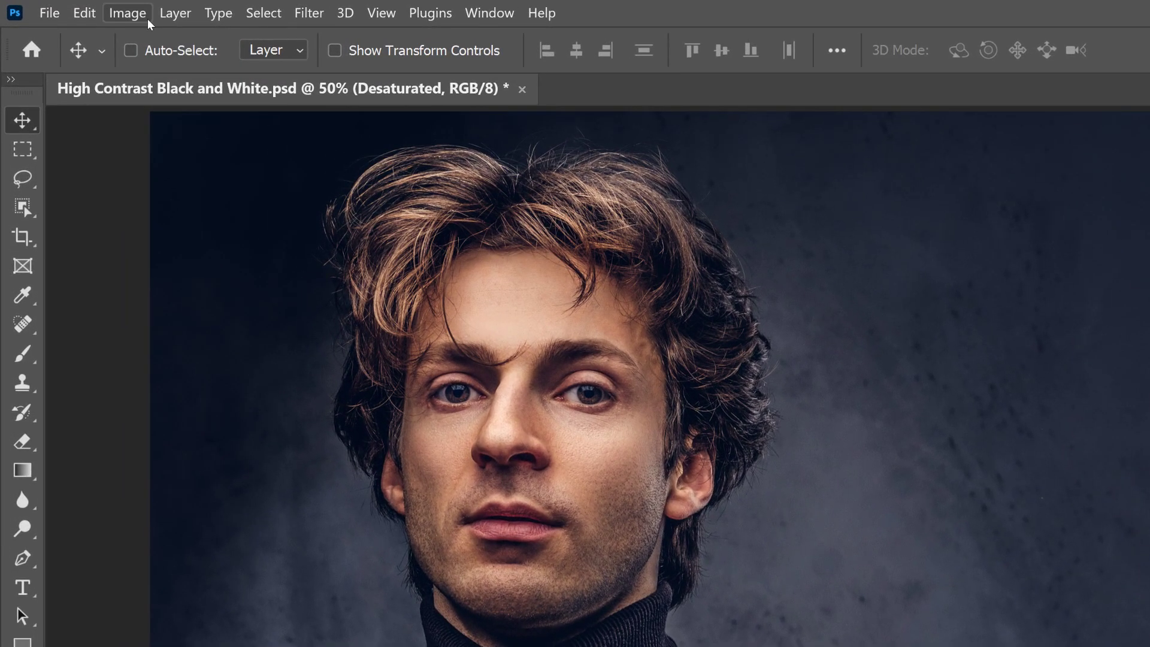
Step: Apply Image > Adjustments > Desaturate to the Desaturated layer so it turns grey
{"action": "left_click", "coordinate": [96, 12]}
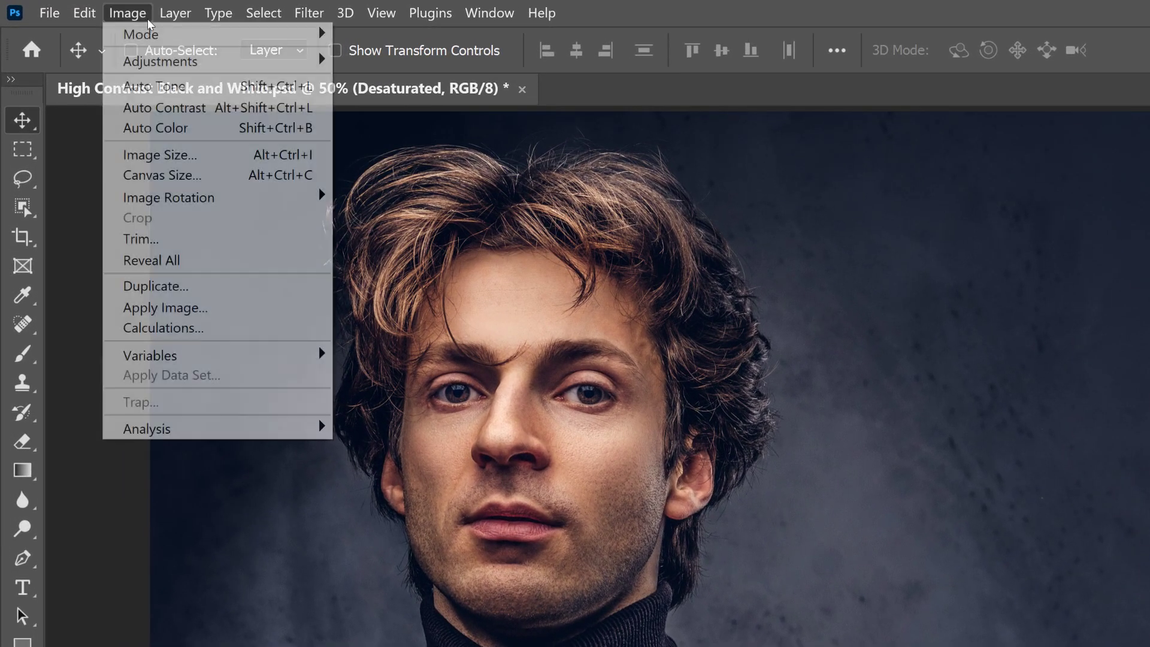
{"action": "mouse_move", "coordinate": [205, 61]}
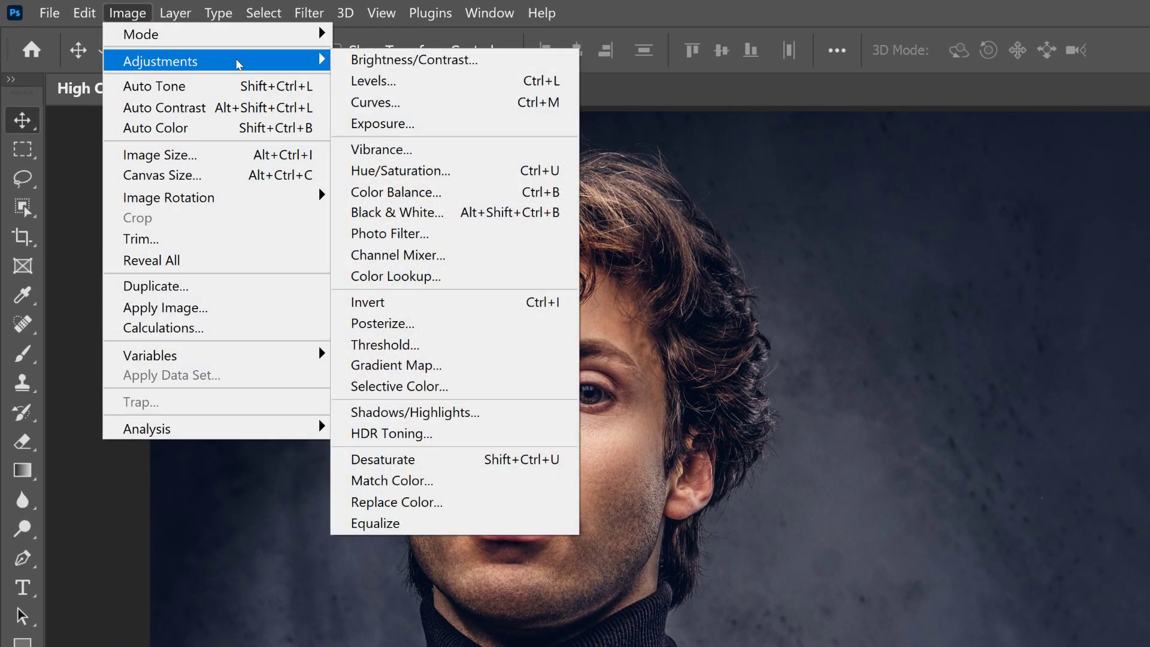
{"action": "left_click", "coordinate": [433, 460]}
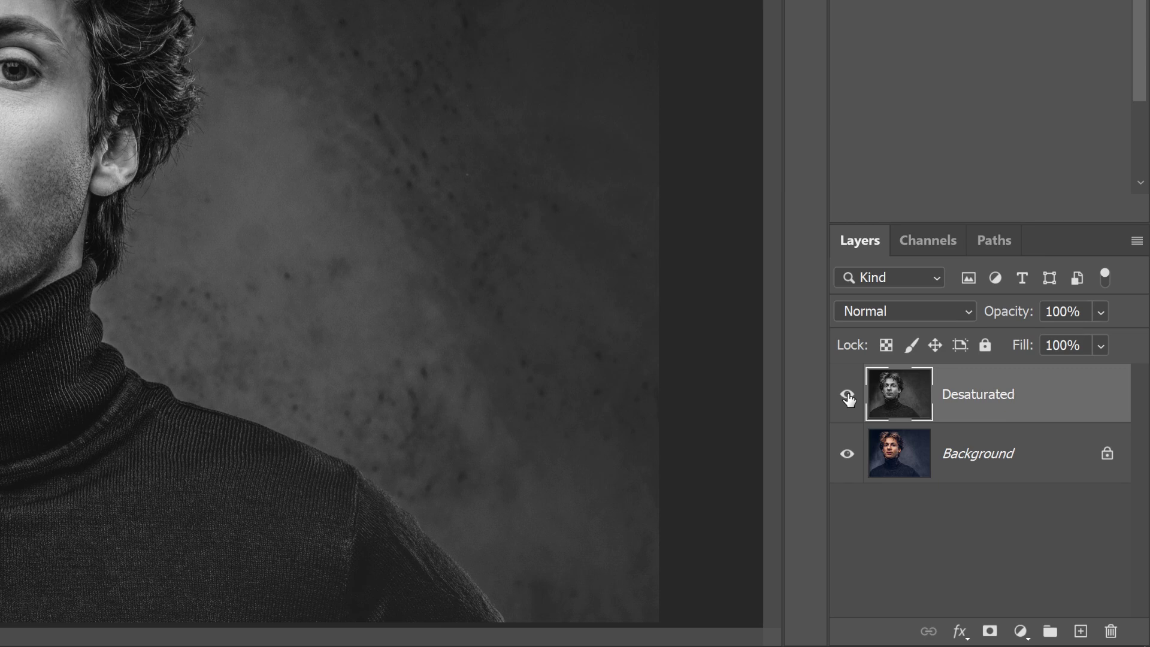
Step: Turn off the Desaturated layer's visibility to reveal the colour portrait
{"action": "left_click", "coordinate": [847, 395]}
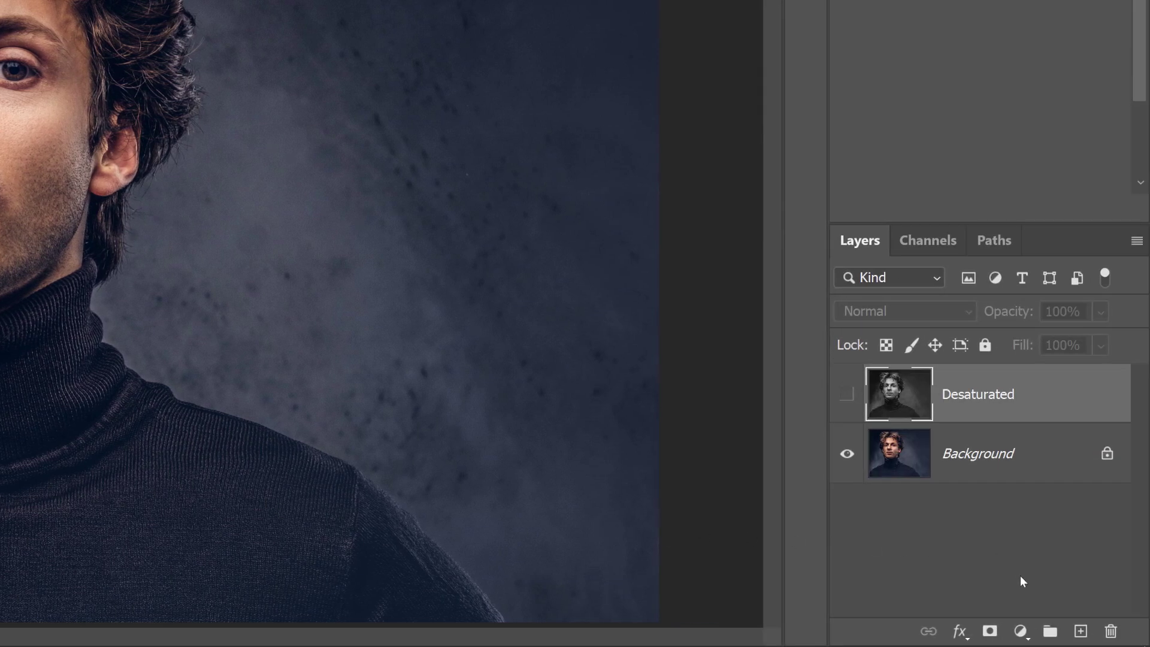
Step: Add a black-to-white Gradient Map adjustment layer and compare it against the Desaturated layer
{"action": "left_click", "coordinate": [1021, 633]}
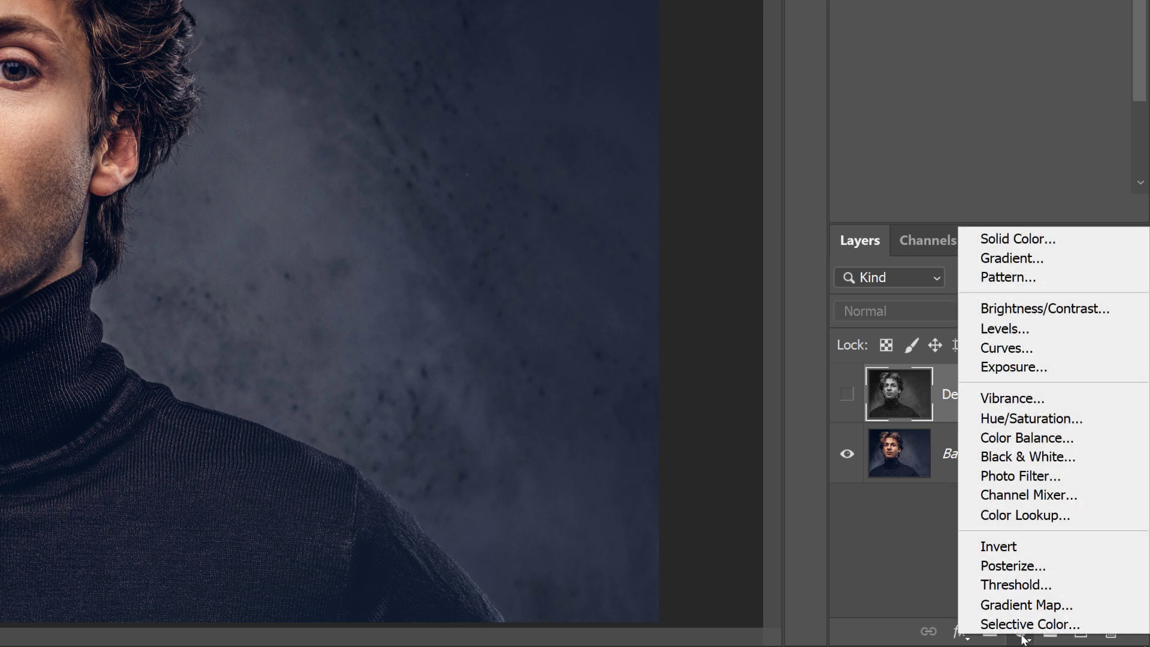
{"action": "left_click", "coordinate": [1089, 607]}
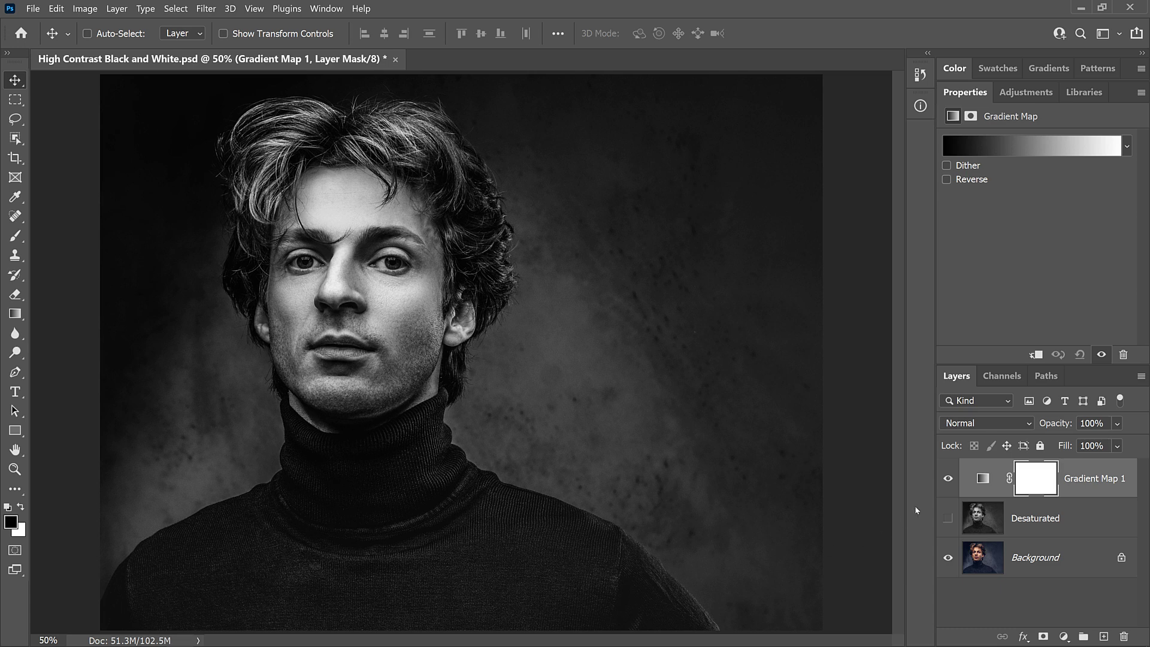
{"action": "left_click", "coordinate": [947, 478]}
{"action": "left_click", "coordinate": [948, 519]}
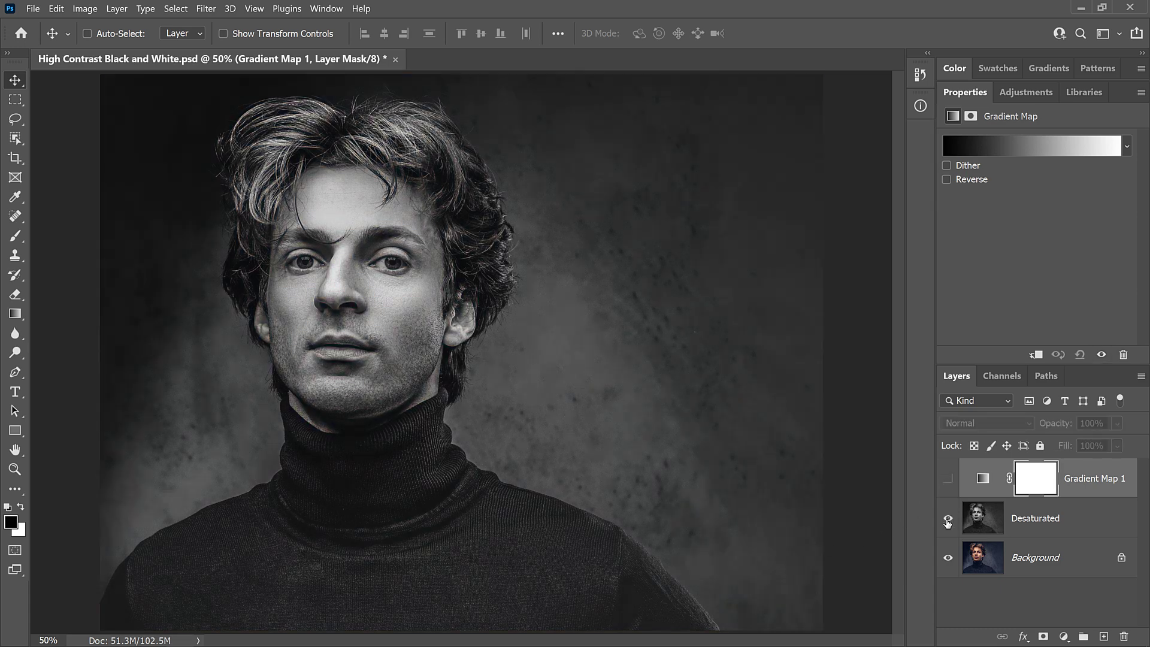
{"action": "left_click", "coordinate": [947, 519]}
{"action": "left_click", "coordinate": [948, 478]}
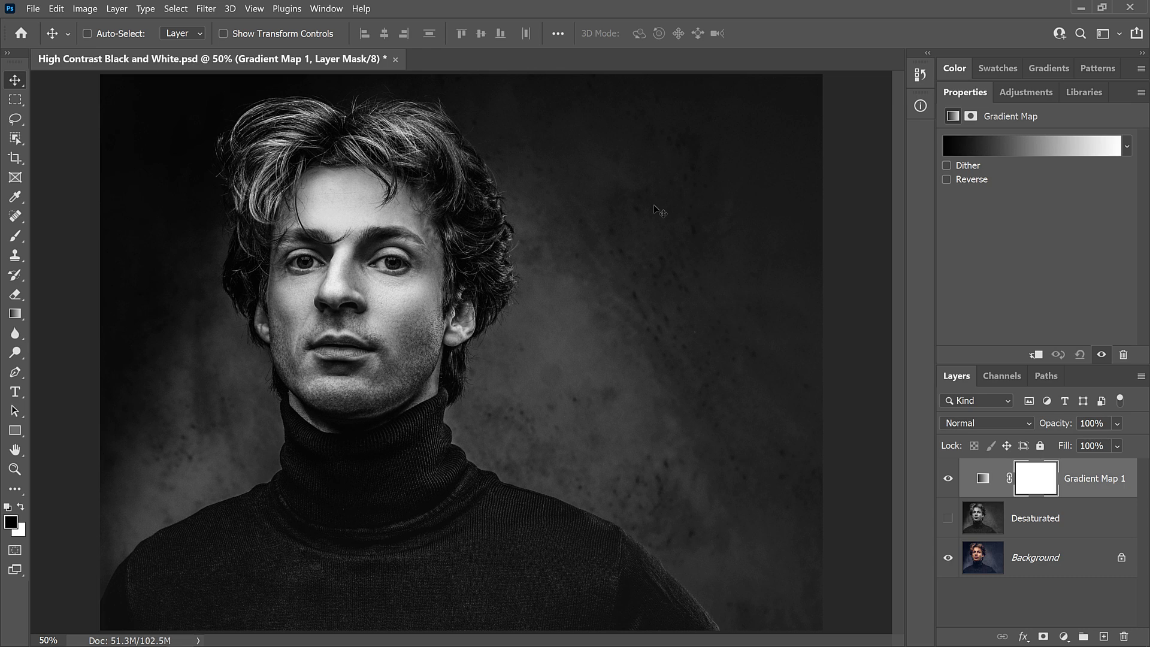
{"action": "left_click", "coordinate": [949, 479]}
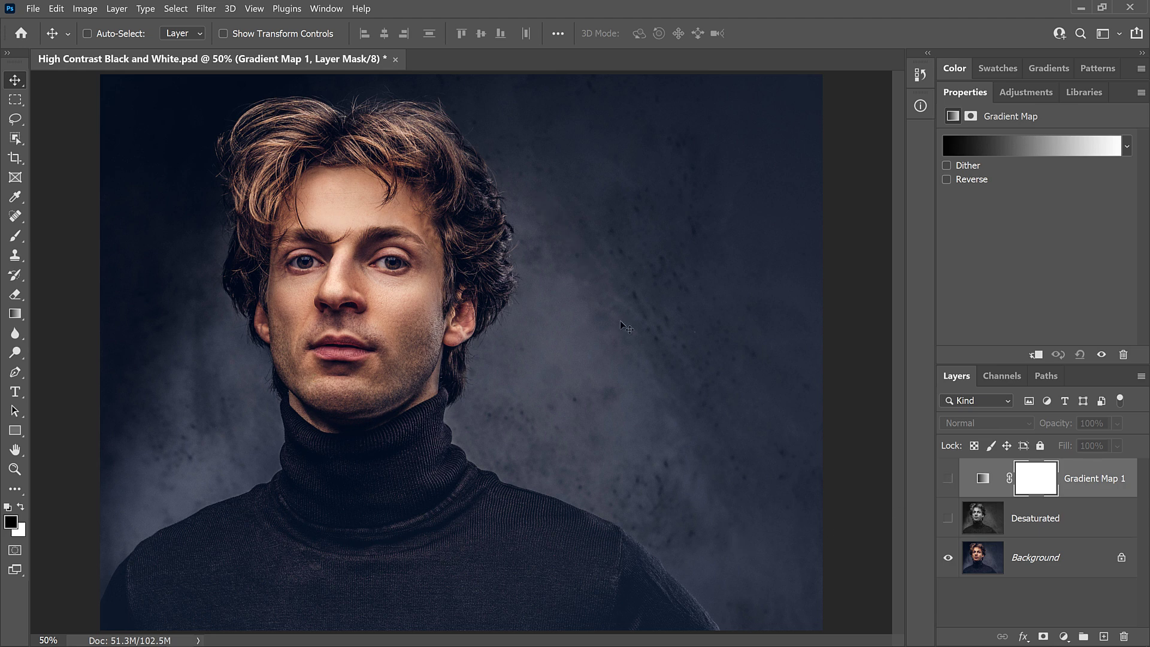
{"action": "left_click", "coordinate": [948, 479]}
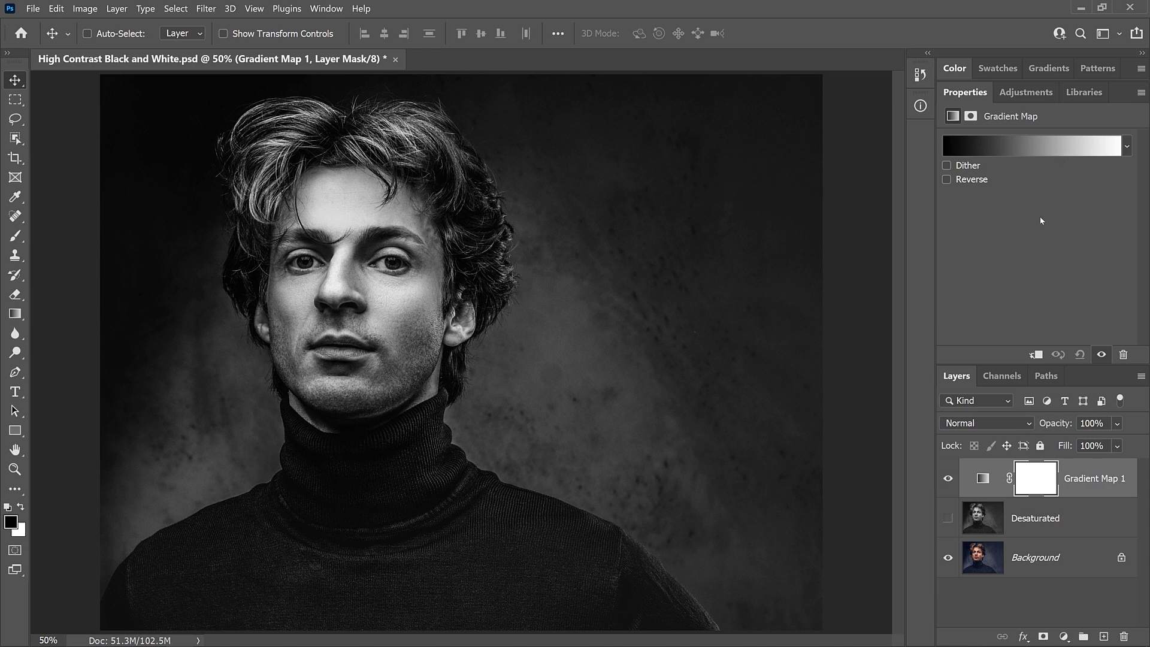
{"action": "left_click", "coordinate": [948, 479]}
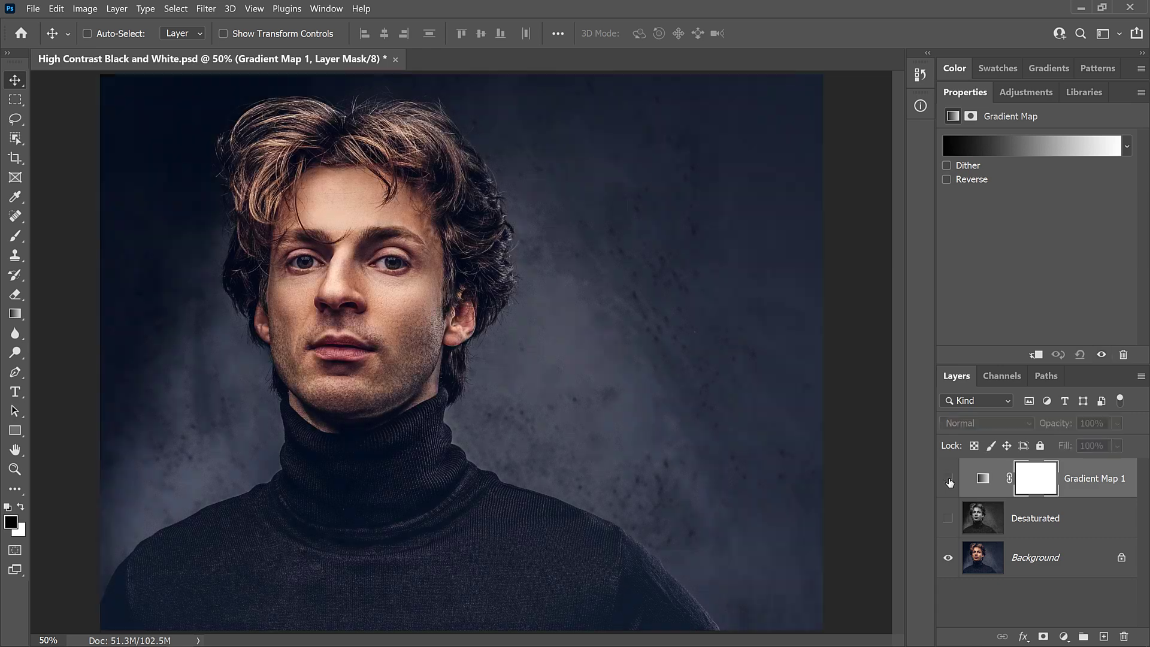
{"action": "left_click", "coordinate": [949, 480]}
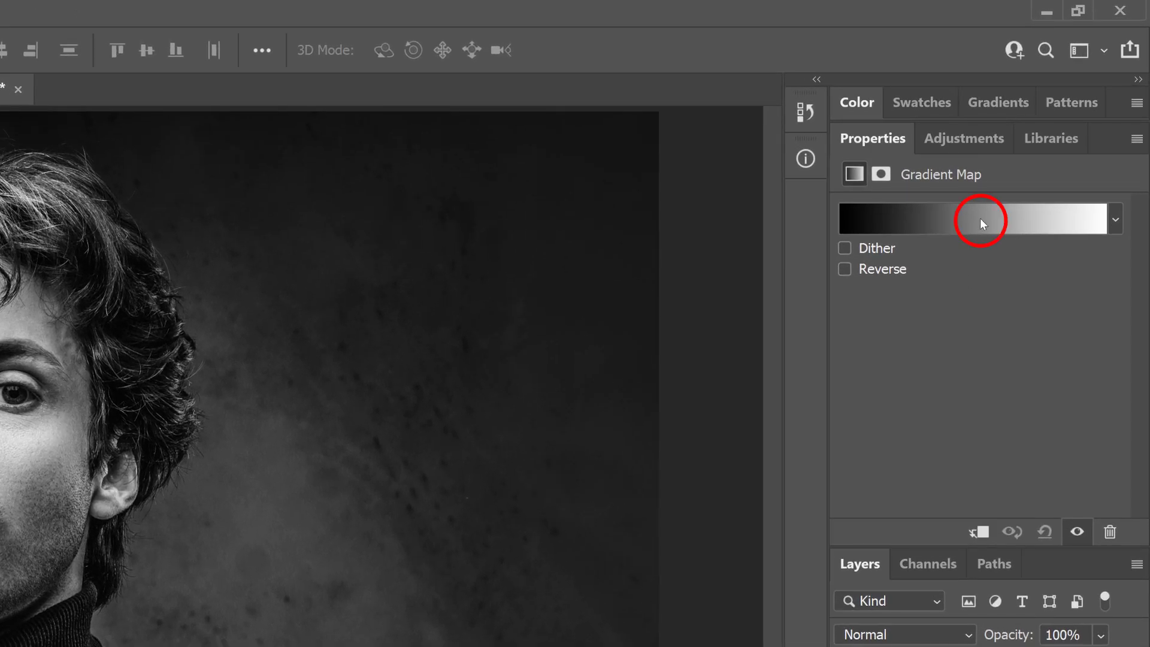
Step: Open the Gradient Map's black-to-white gradient in the Gradient Editor, leaving Smoothness at 100%
{"action": "left_click", "coordinate": [980, 218]}
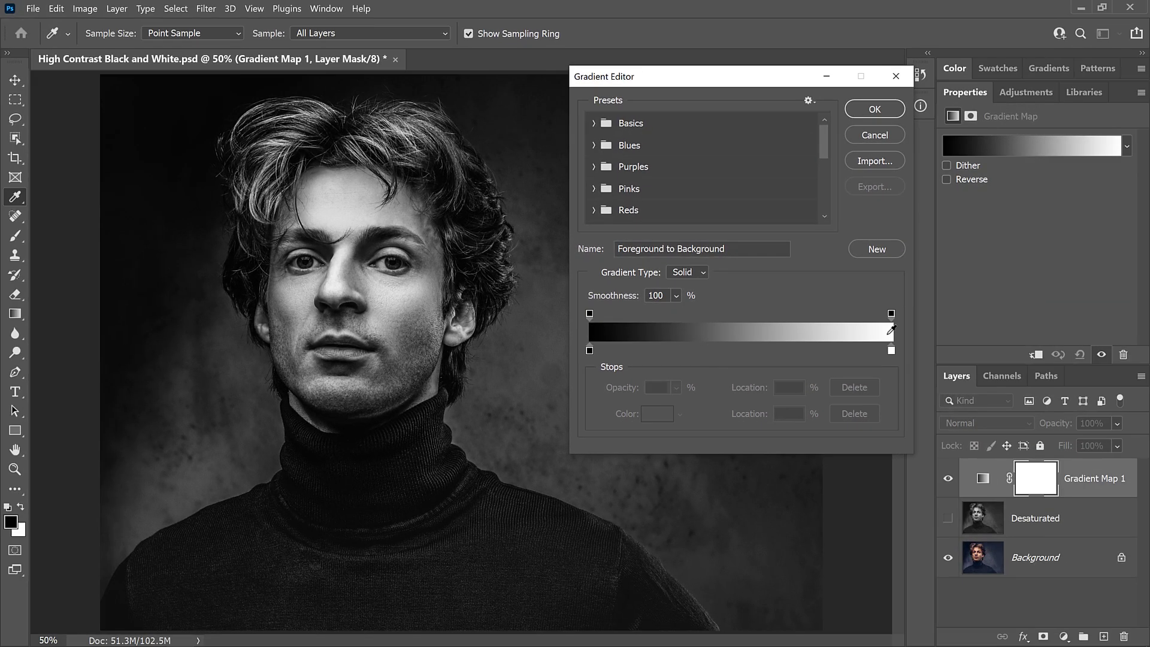
{"action": "left_click", "coordinate": [676, 296]}
{"action": "left_click_drag", "start_coordinate": [722, 314], "coordinate": [654, 315]}
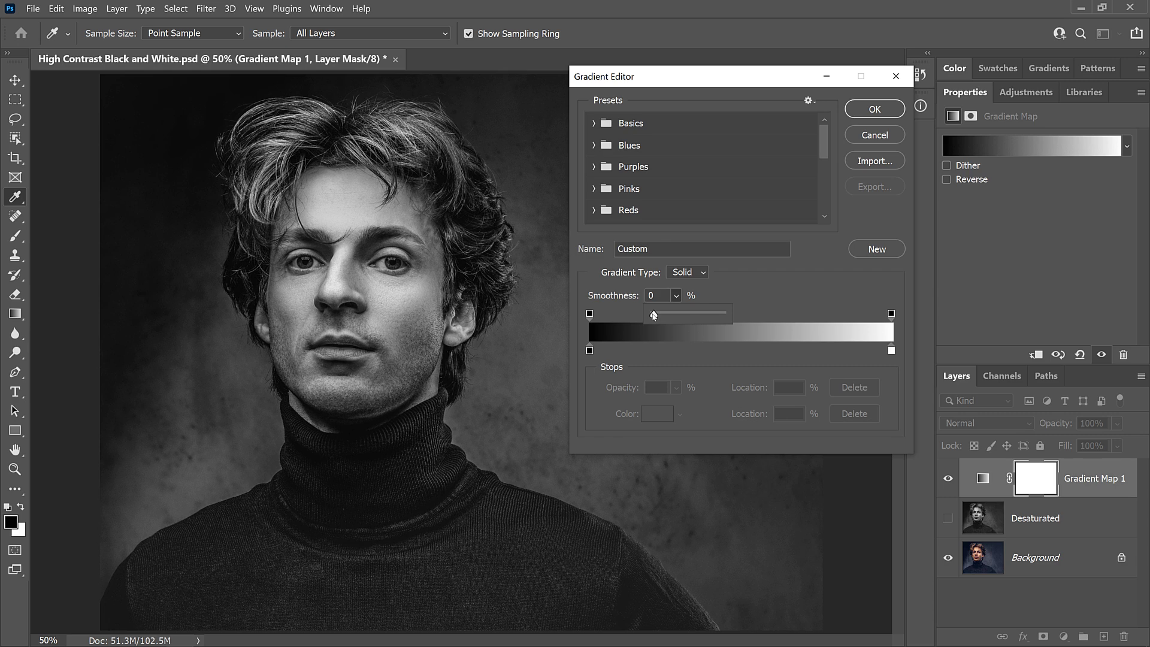
{"action": "left_click_drag", "start_coordinate": [654, 316], "coordinate": [725, 318]}
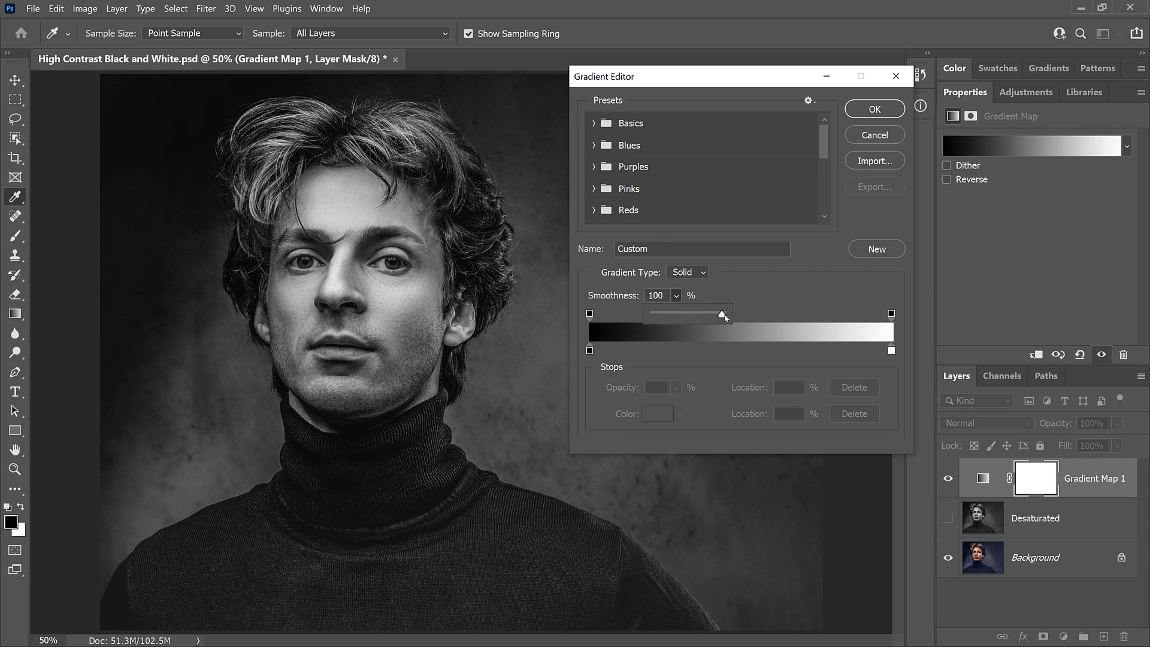
{"action": "left_click", "coordinate": [752, 304]}
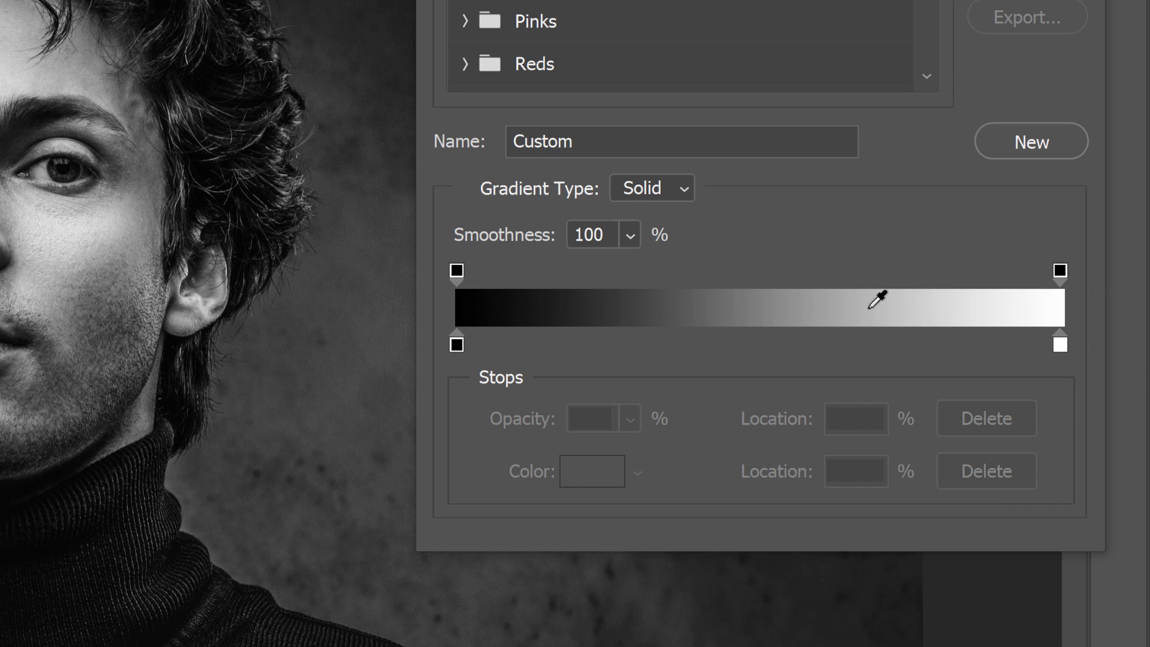
Step: Drag the Custom gradient's Smoothness slider through several values, ending at 0%
{"action": "left_click", "coordinate": [630, 235]}
{"action": "left_click_drag", "start_coordinate": [721, 272], "coordinate": [585, 269]}
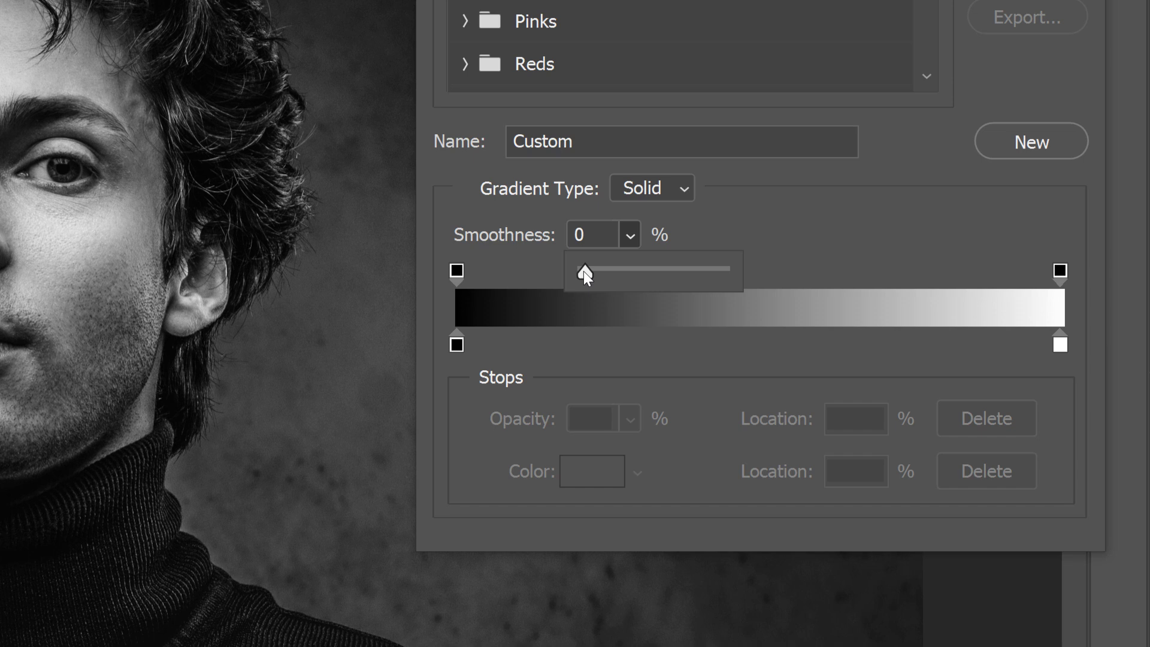
{"action": "left_click_drag", "start_coordinate": [584, 271], "coordinate": [723, 273]}
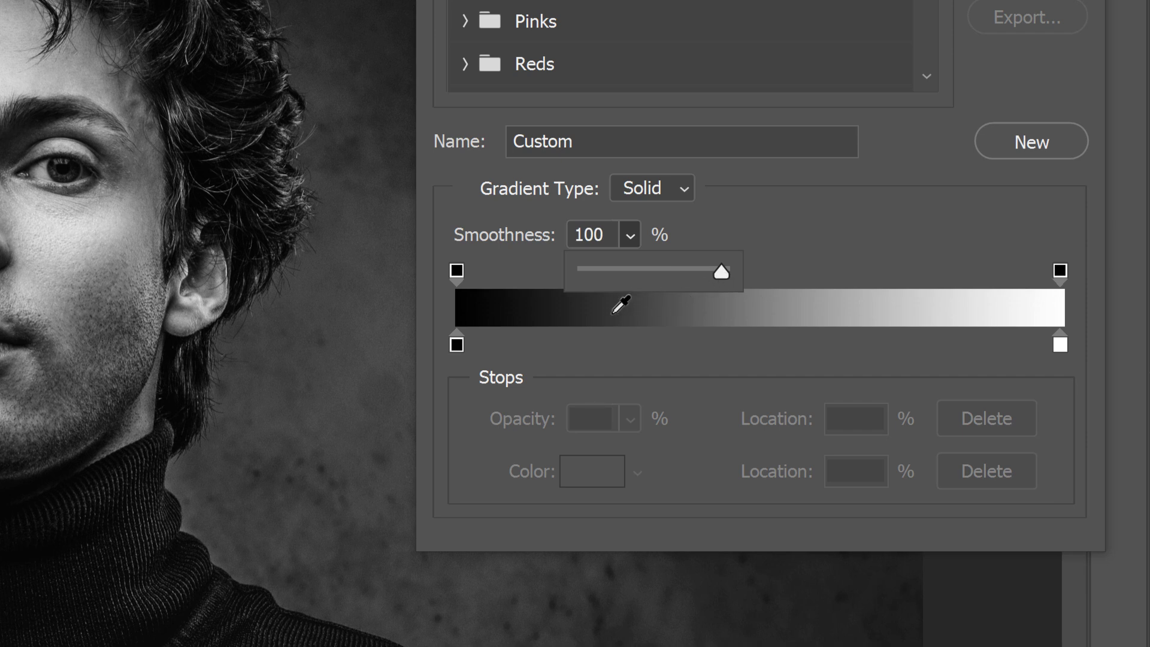
{"action": "left_click_drag", "start_coordinate": [721, 271], "coordinate": [593, 264]}
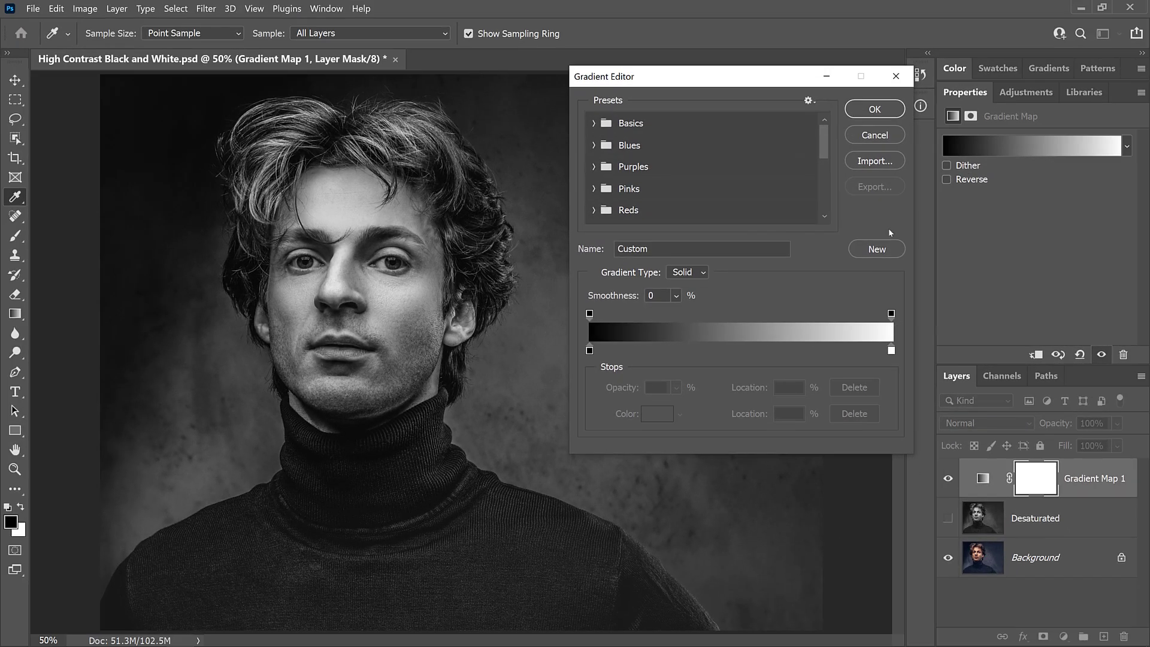
Step: Apply the 0% smoothness gradient and compare it with Desaturated, ending with Gradient Map 1 visible
{"action": "left_click", "coordinate": [889, 110]}
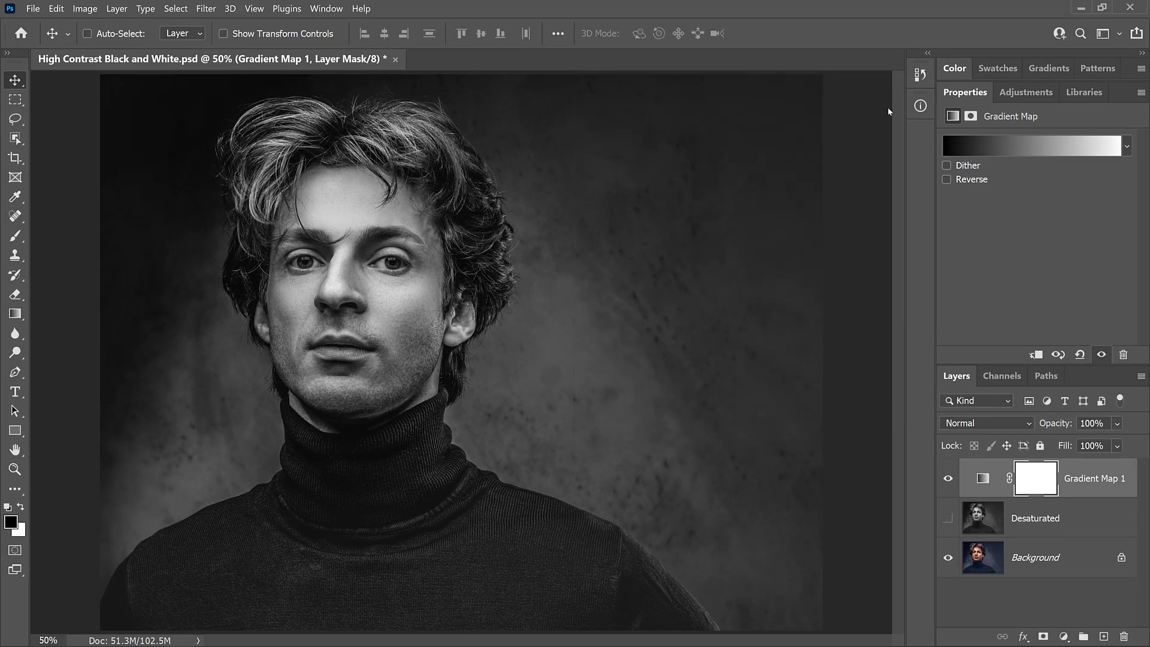
{"action": "left_click", "coordinate": [948, 478]}
{"action": "left_click", "coordinate": [948, 520]}
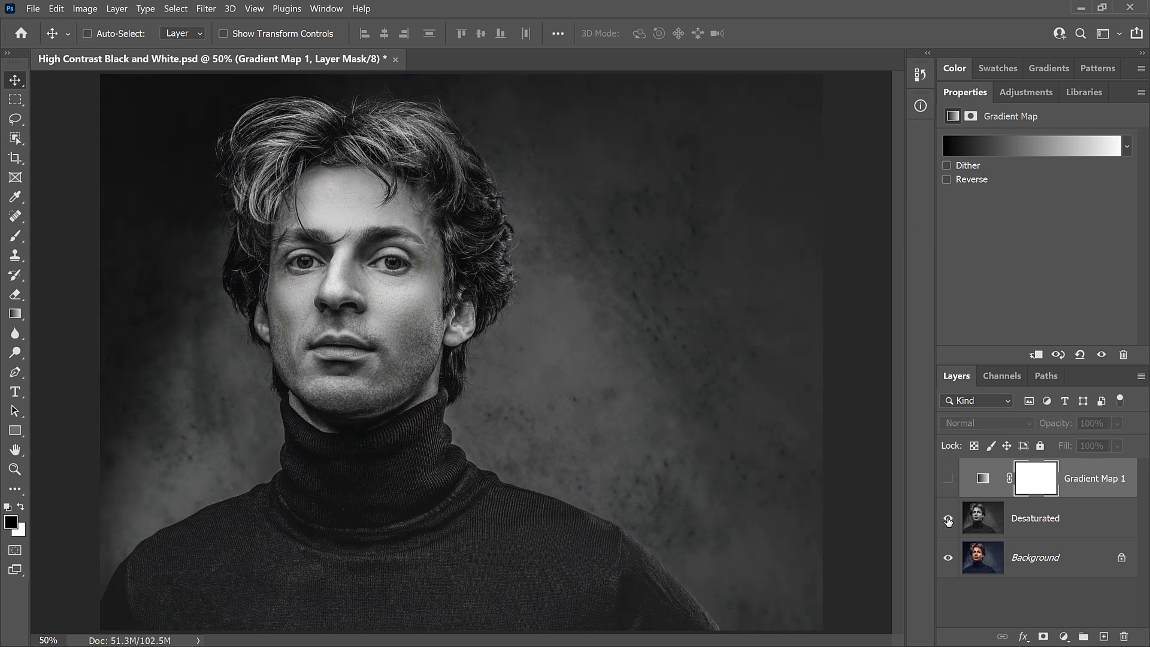
{"action": "left_click", "coordinate": [949, 519]}
{"action": "left_click", "coordinate": [948, 478]}
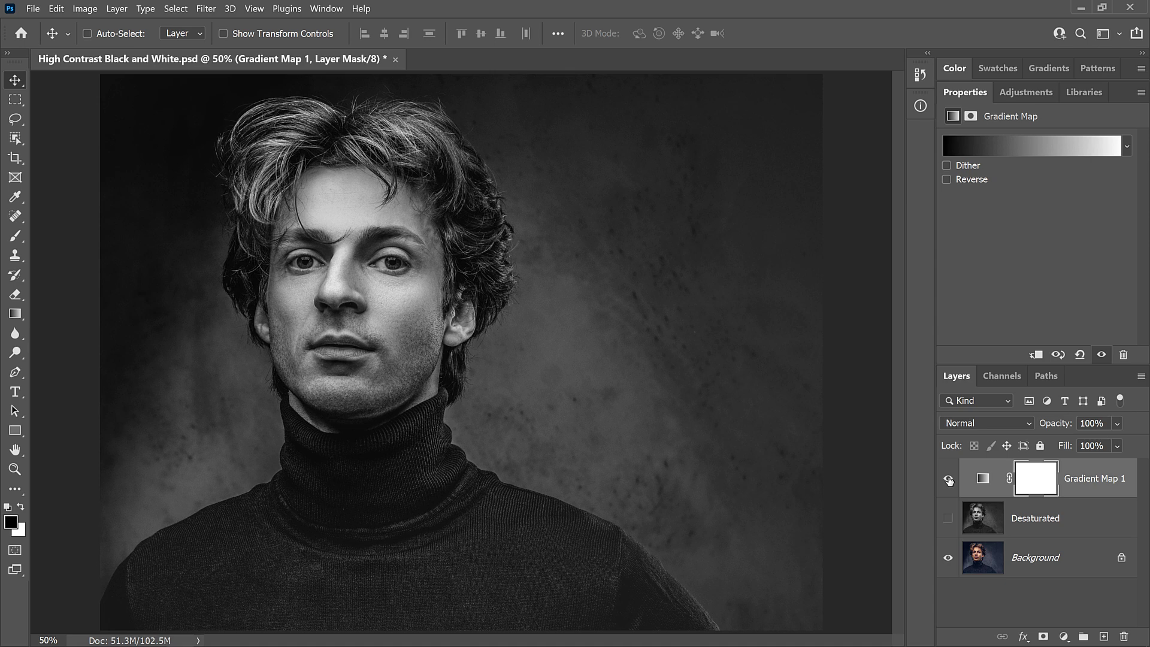
{"action": "left_click", "coordinate": [948, 479]}
{"action": "left_click", "coordinate": [948, 519]}
{"action": "left_click", "coordinate": [949, 520]}
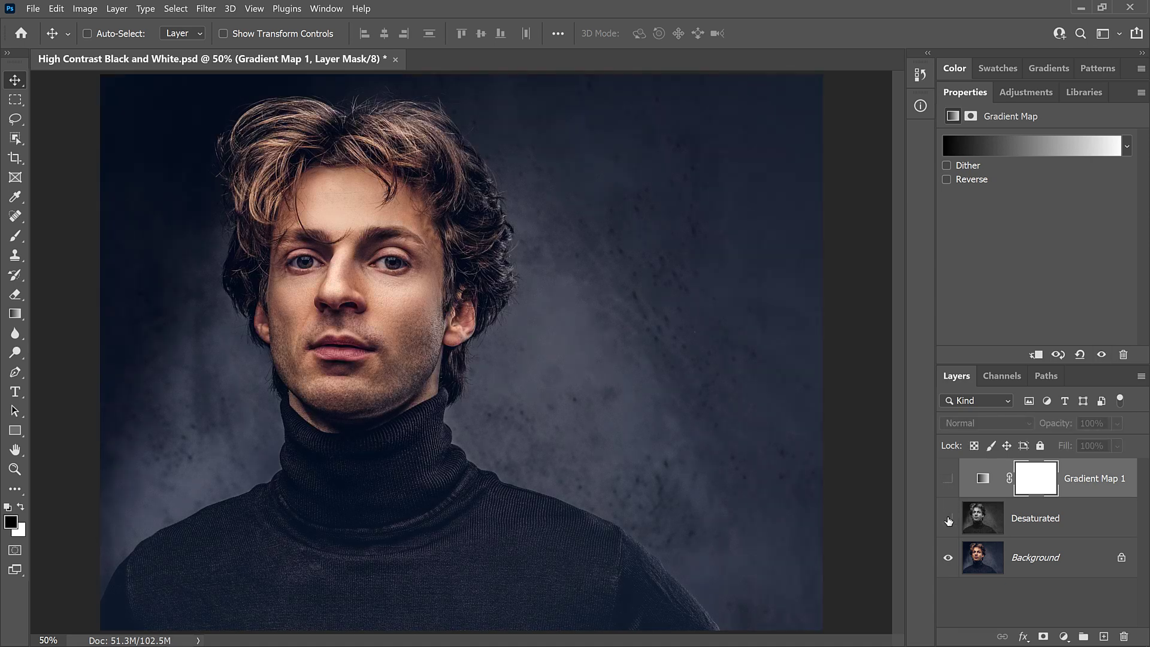
{"action": "left_click", "coordinate": [949, 478]}
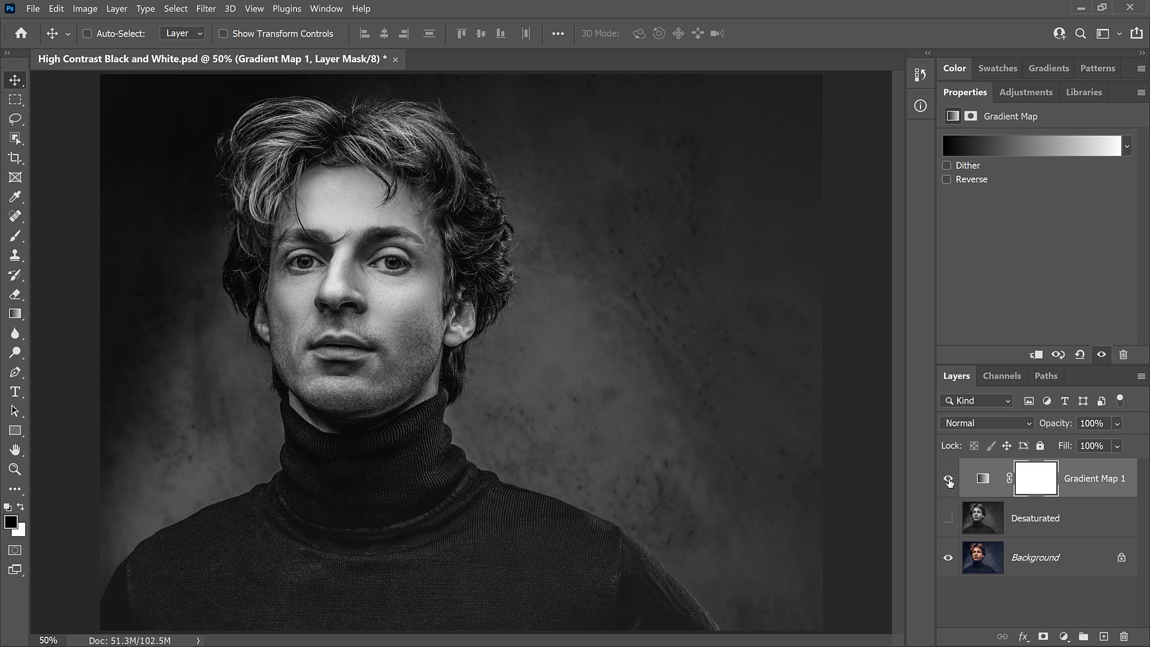
Step: Raise the gradient Smoothness to 91%, then delete the Gradient Map 1 and Desaturated layers
{"action": "left_click", "coordinate": [1035, 148]}
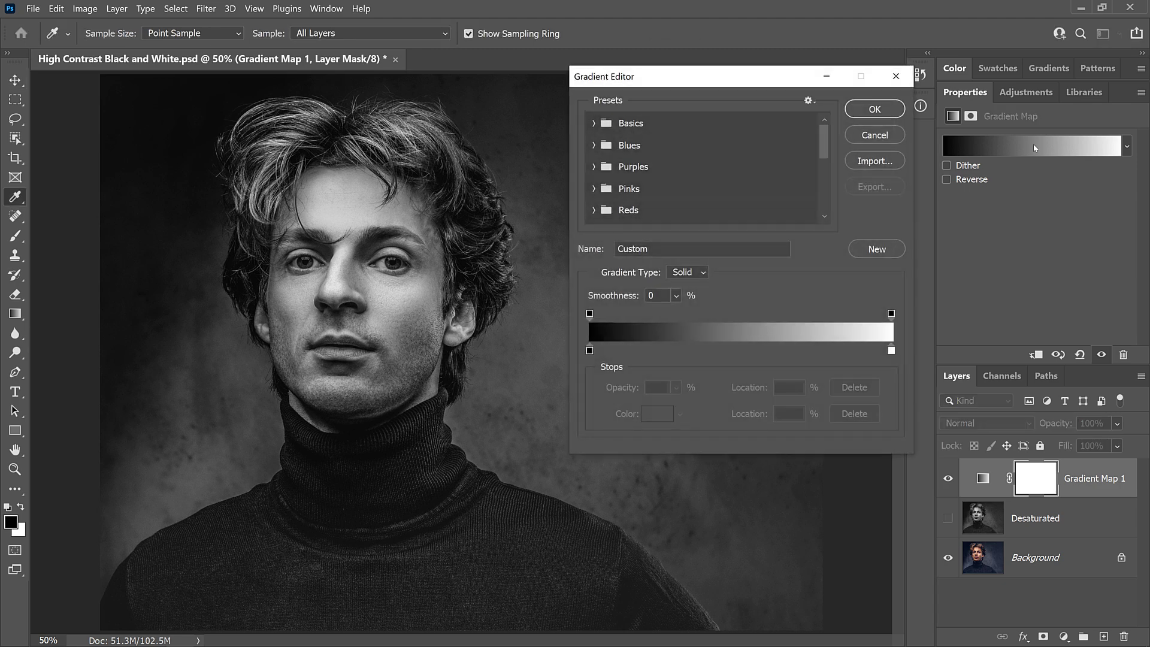
{"action": "left_click", "coordinate": [677, 295]}
{"action": "left_click_drag", "start_coordinate": [679, 315], "coordinate": [755, 317]}
{"action": "left_click", "coordinate": [875, 110]}
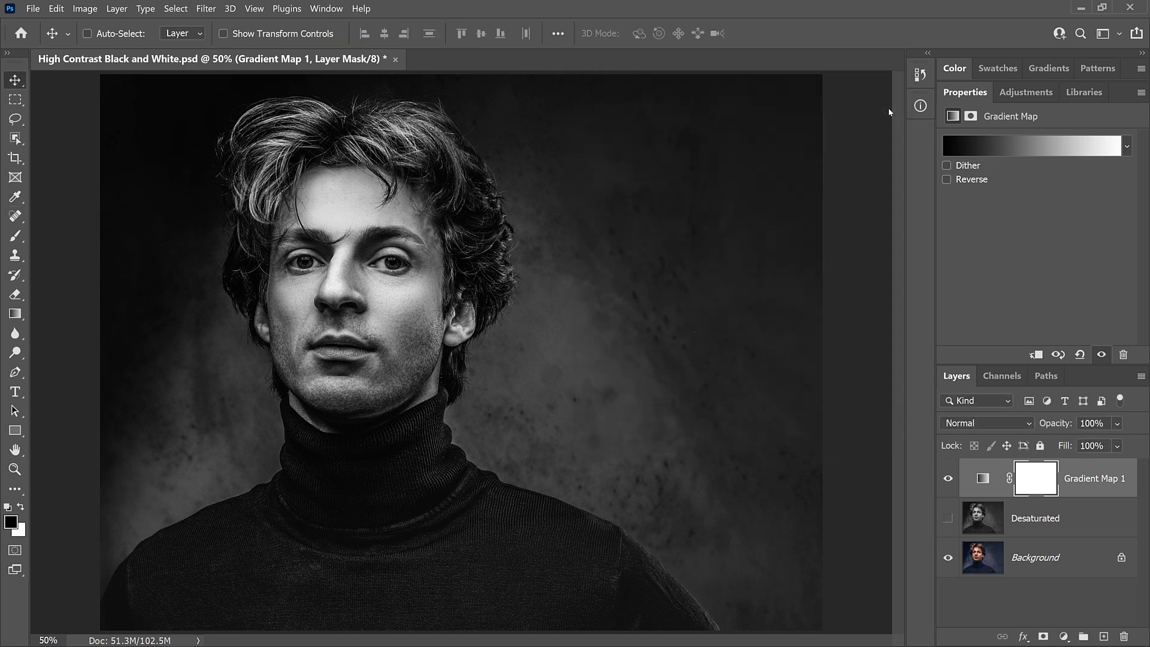
{"action": "left_click_drag", "start_coordinate": [1101, 490], "coordinate": [1126, 637]}
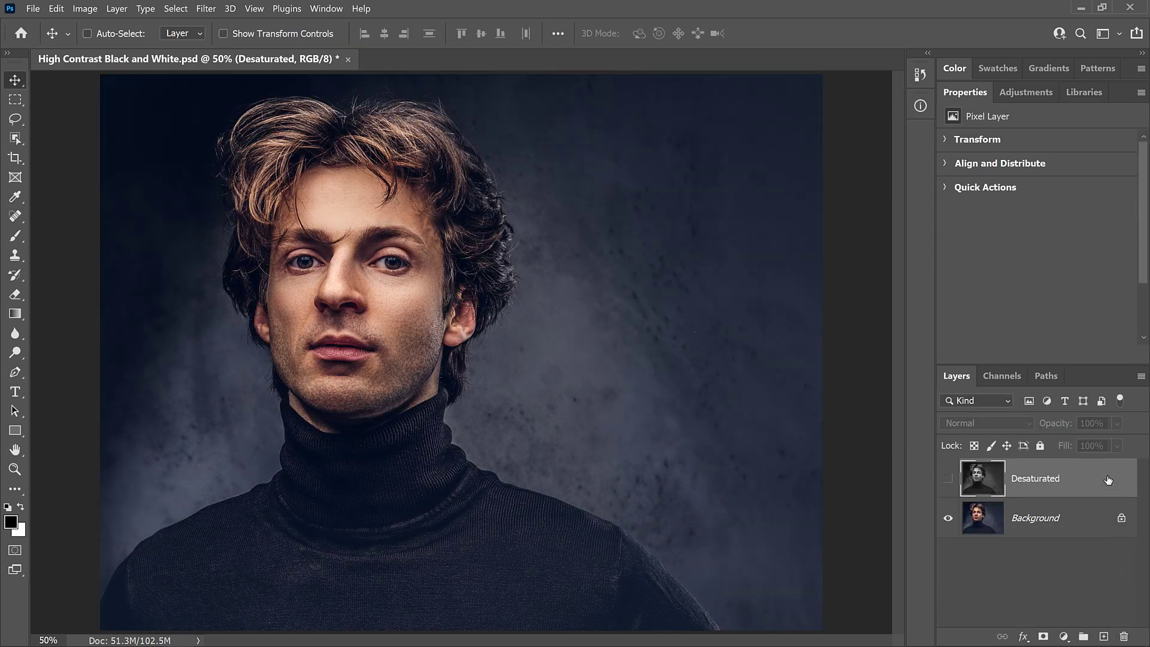
{"action": "left_click_drag", "start_coordinate": [1109, 481], "coordinate": [1124, 637]}
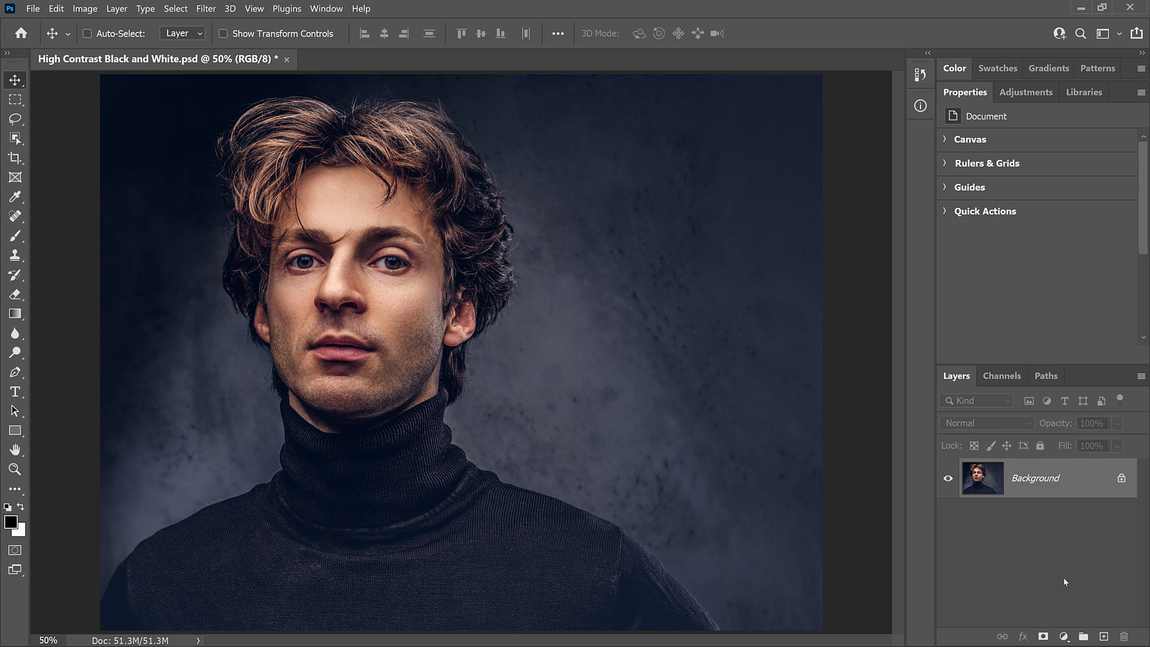
Step: Add a fresh Gradient Map adjustment above Background and toggle it to compare with the colour original
{"action": "left_click", "coordinate": [1064, 637]}
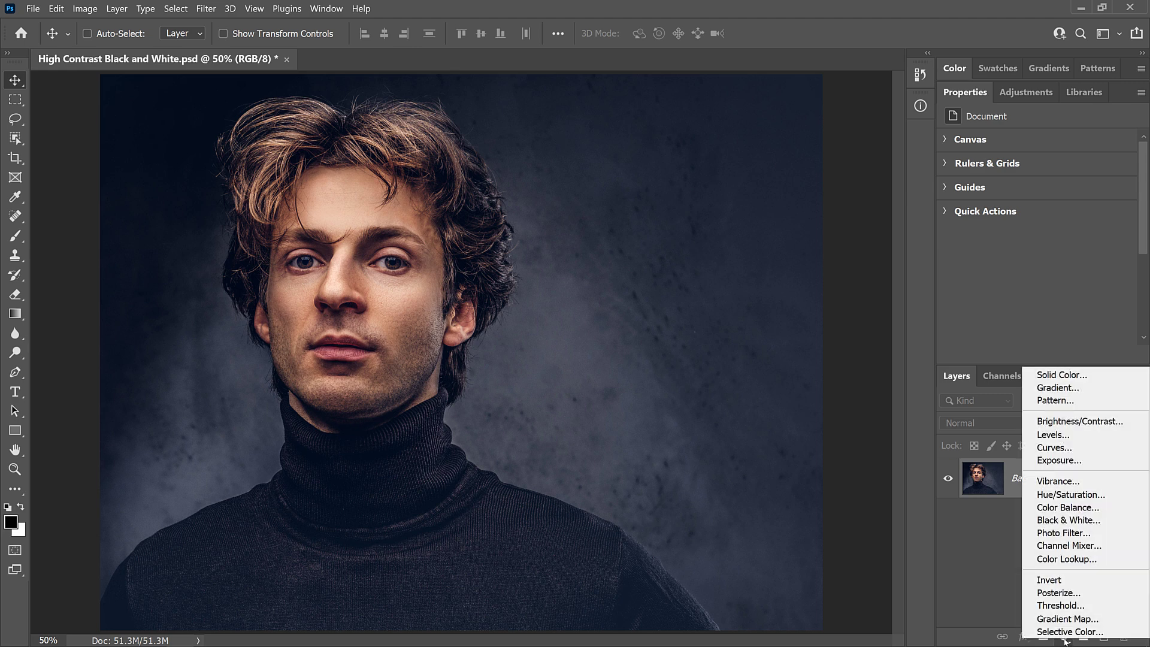
{"action": "left_click", "coordinate": [1109, 621]}
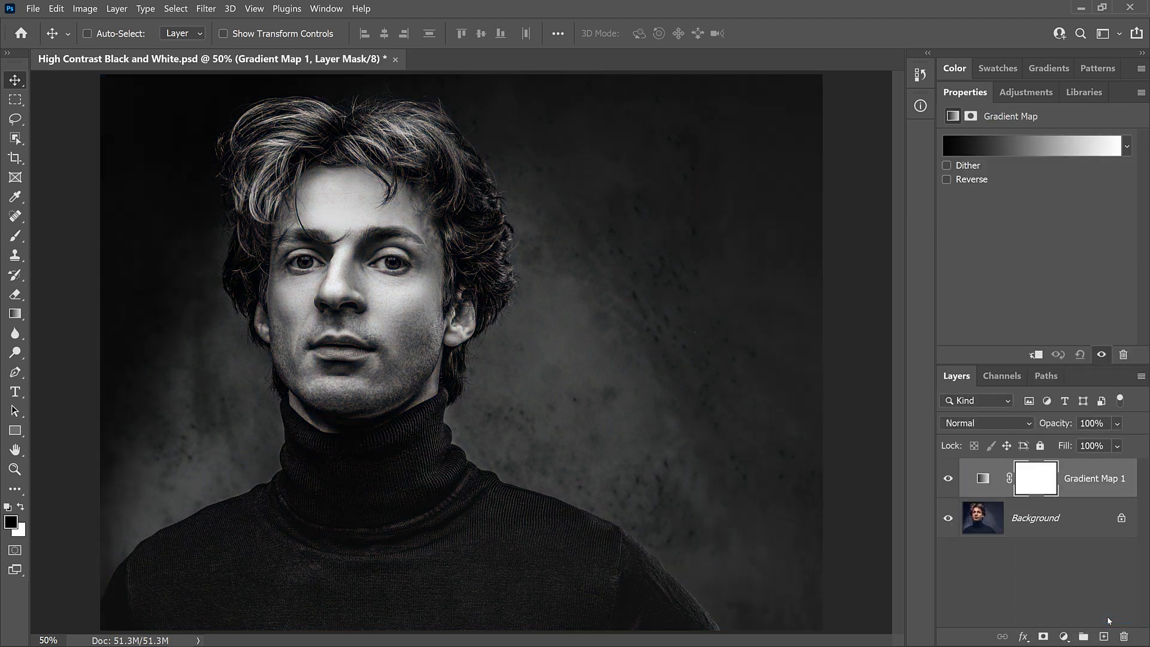
{"action": "left_click", "coordinate": [949, 480]}
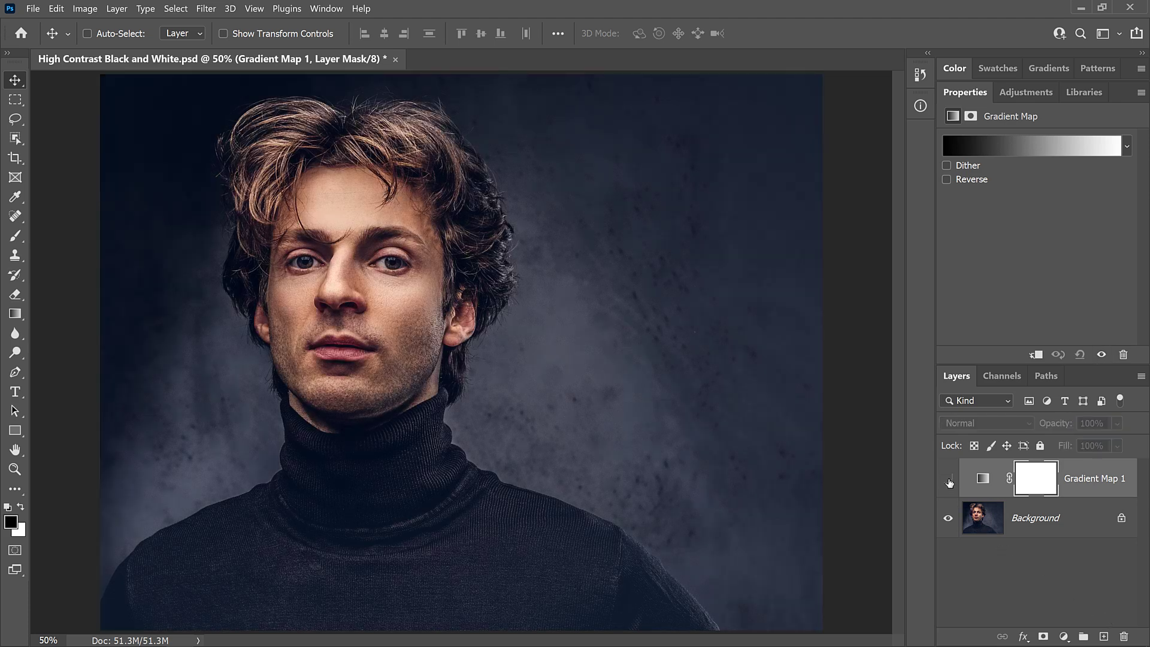
{"action": "left_click", "coordinate": [949, 480]}
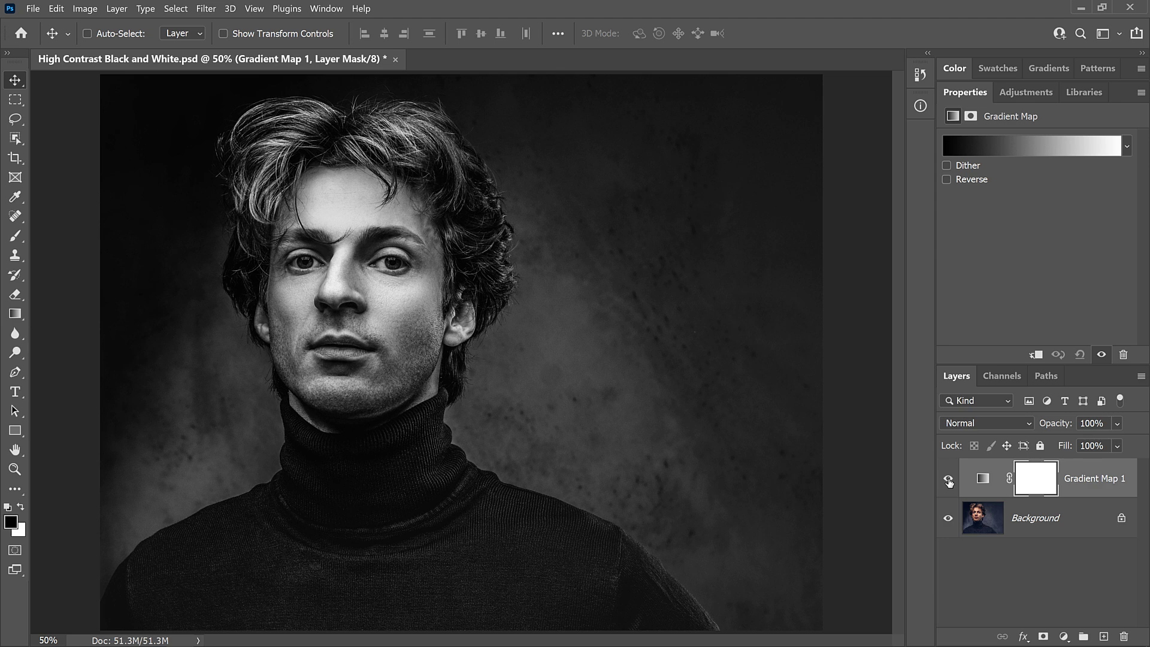